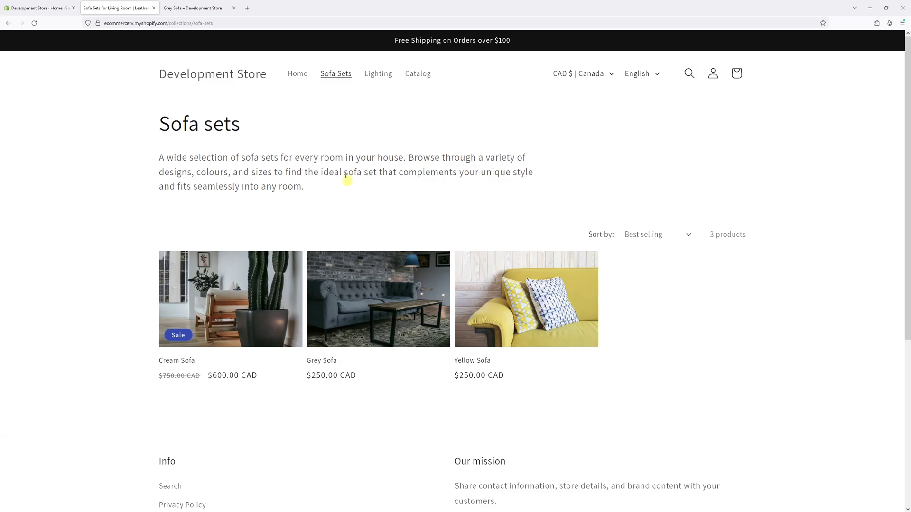
# Open the Grey Sofa product page from the admin Products list.
pyautogui.click(65, 7)
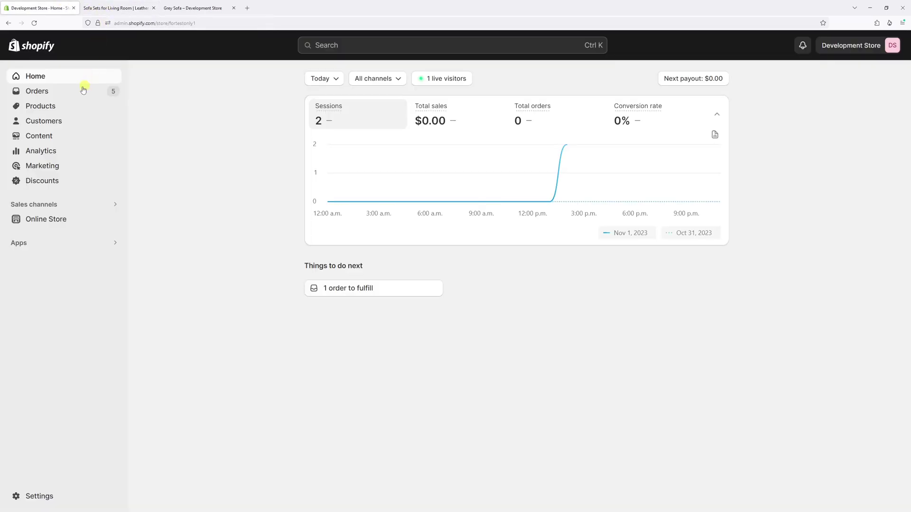
pyautogui.click(60, 107)
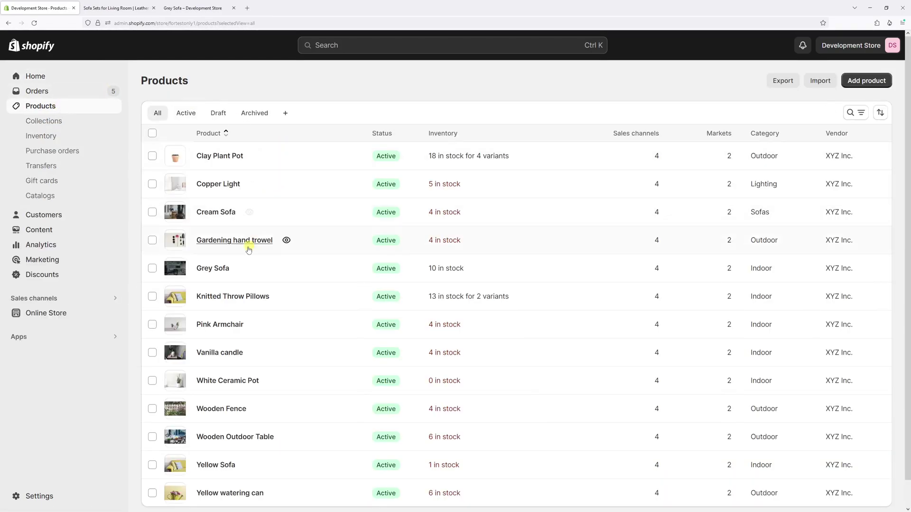
pyautogui.click(282, 267)
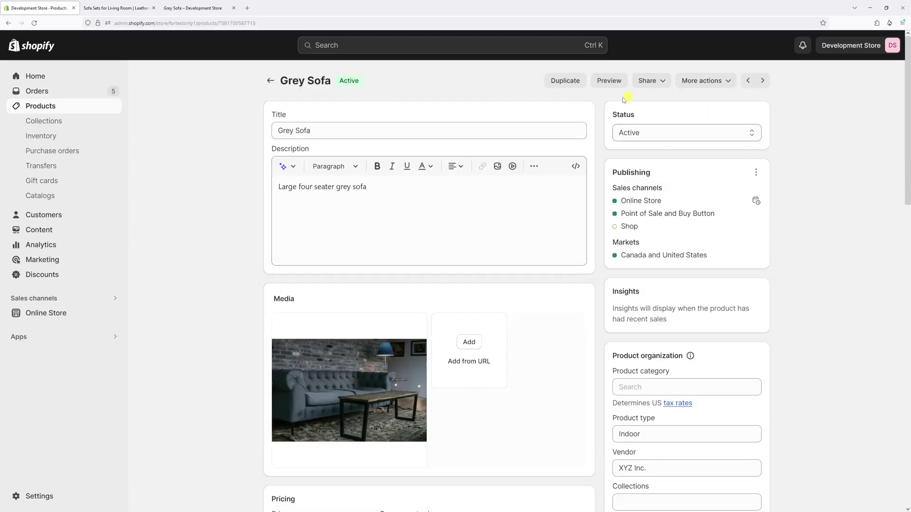
# Change Grey Sofa's status from Active to Draft and save.
pyautogui.click(636, 134)
pyautogui.click(630, 164)
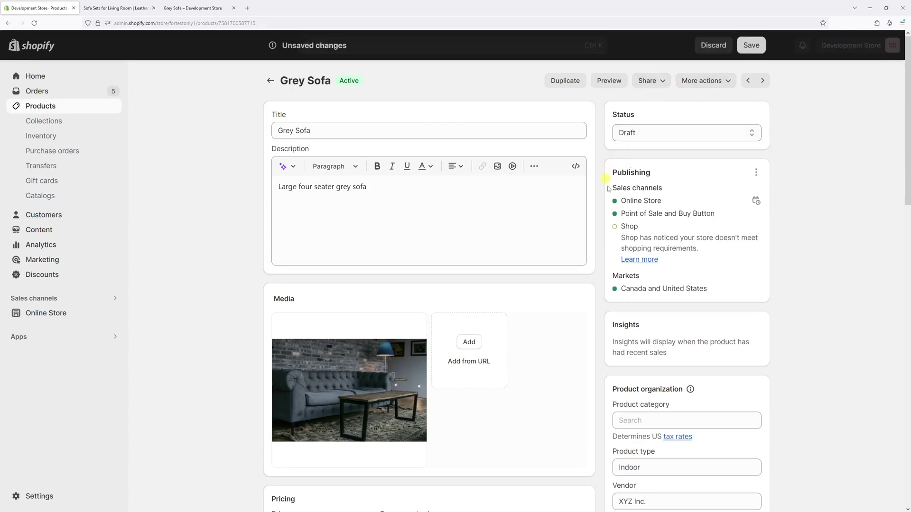
pyautogui.click(752, 45)
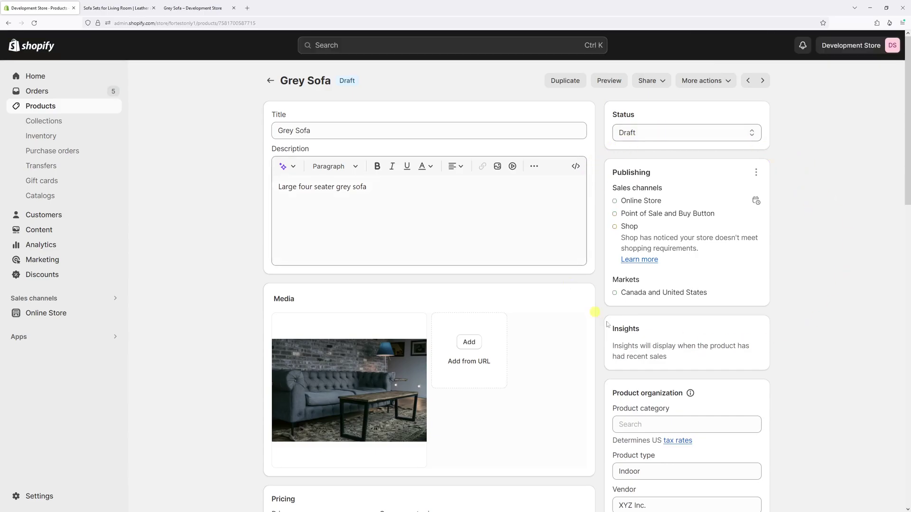
# Reload the Sofa sets collection, which now lists only Cream and Yellow Sofa.
pyautogui.click(134, 8)
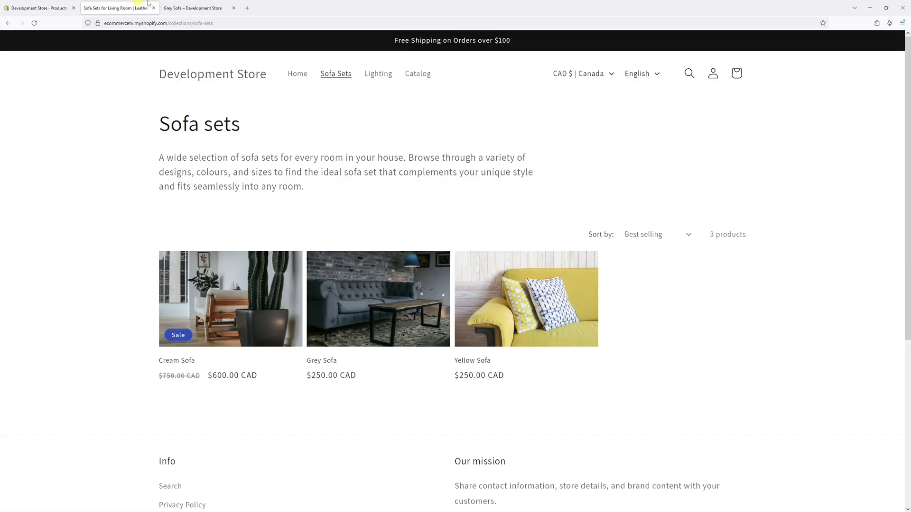
pyautogui.click(138, 22)
pyautogui.press('Return')
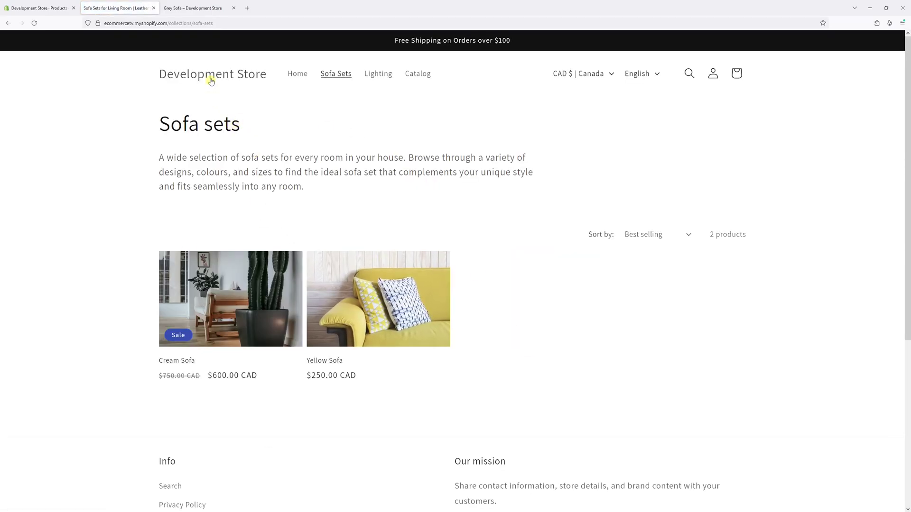
# Reload the Grey Sofa product page, which now shows Page not found.
pyautogui.click(194, 9)
pyautogui.click(195, 24)
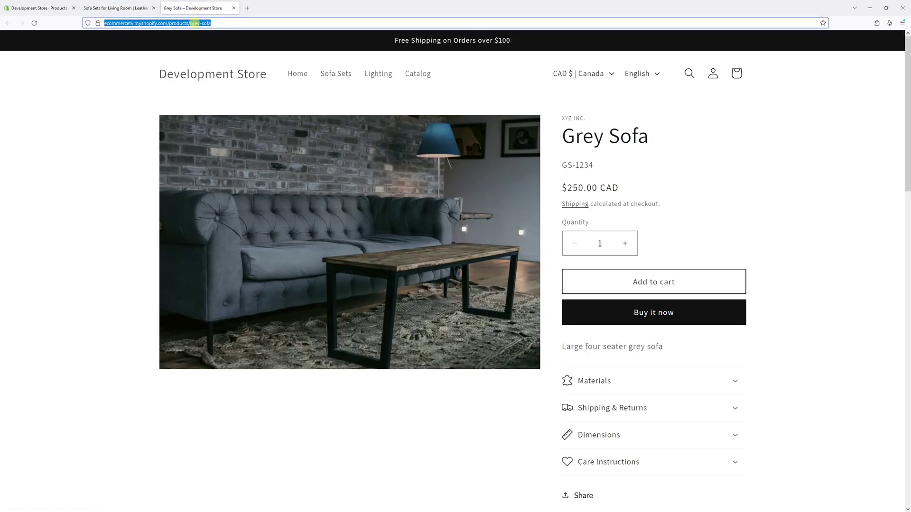
pyautogui.press('Return')
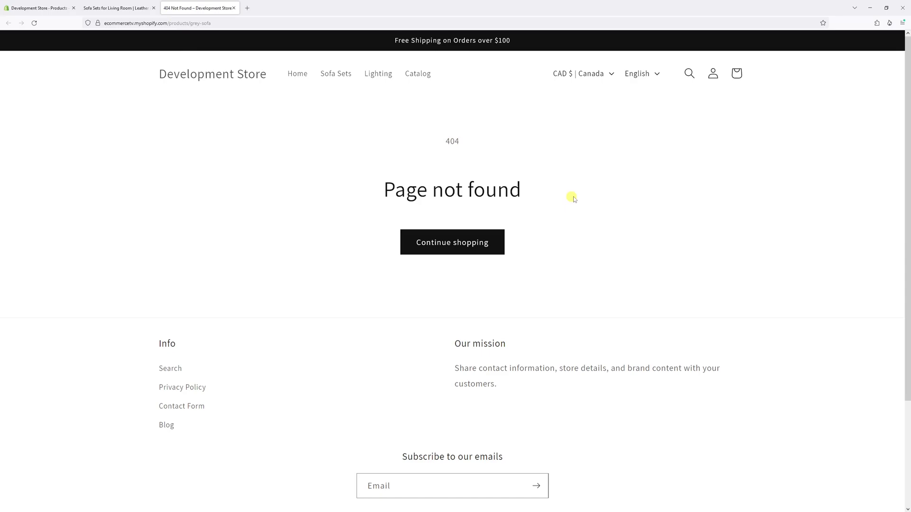
# Switch Grey Sofa's status from Draft back to Active and save.
pyautogui.click(43, 8)
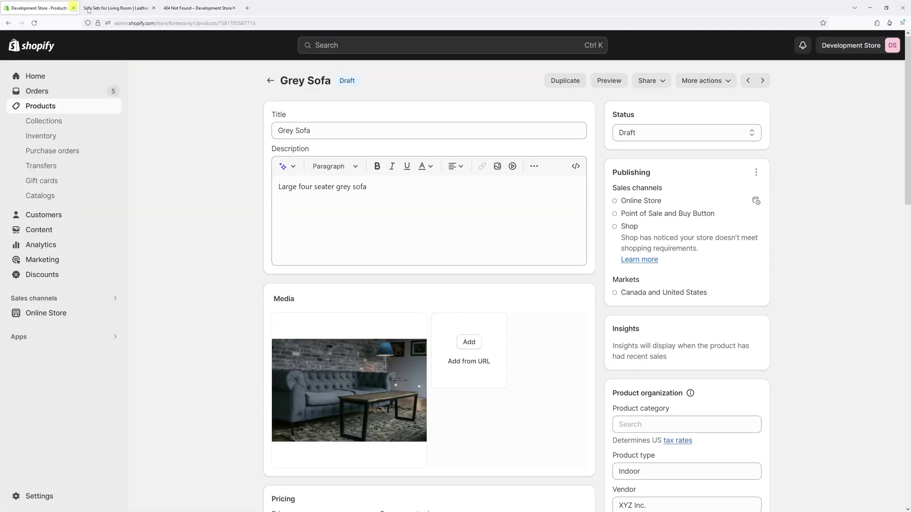
pyautogui.click(636, 128)
pyautogui.click(626, 148)
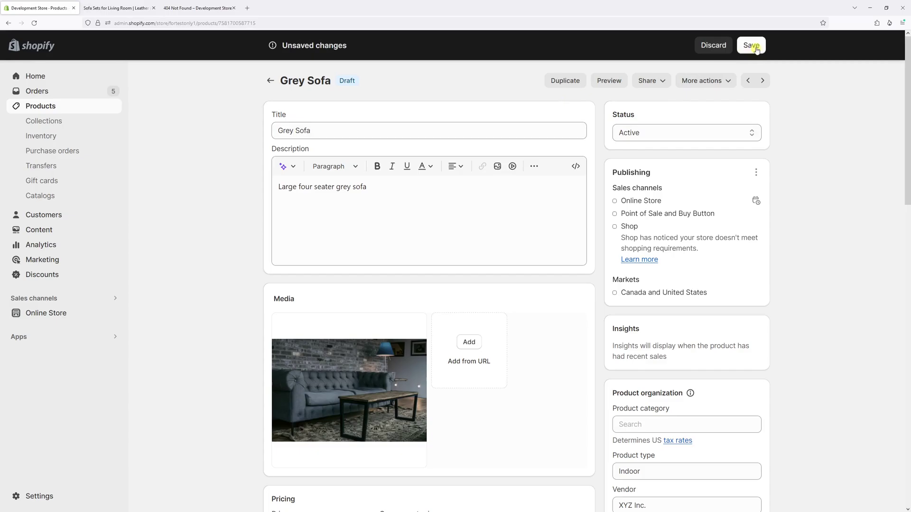
pyautogui.click(756, 50)
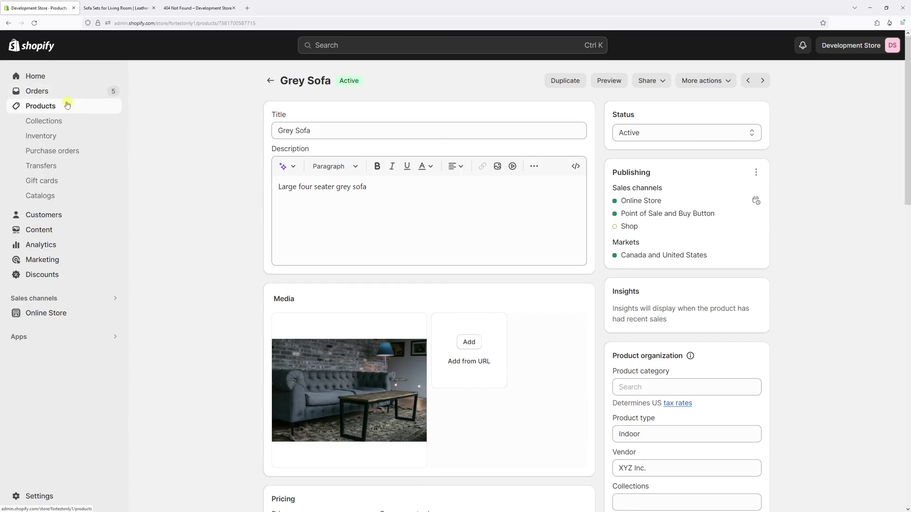
# Open the products list and check that Grey Sofa is back in the Sofa sets collection.
pyautogui.click(66, 105)
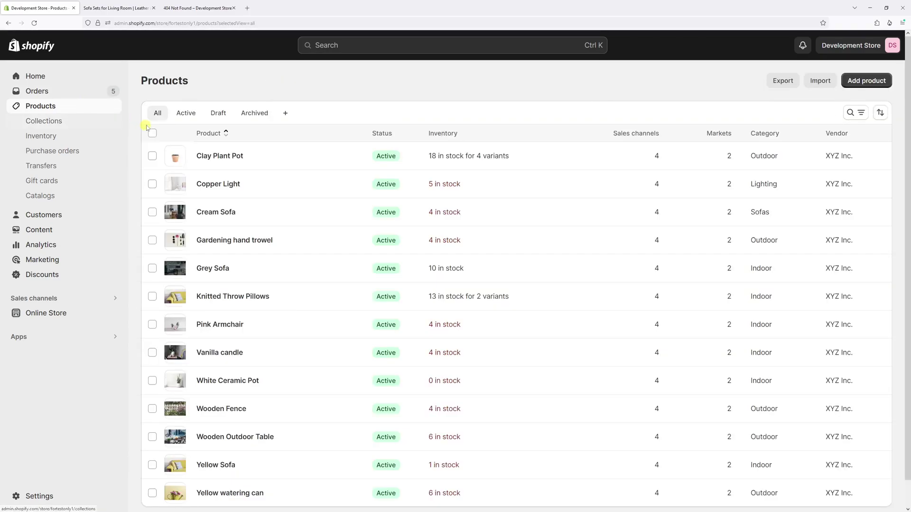
pyautogui.click(136, 8)
pyautogui.press('F5')
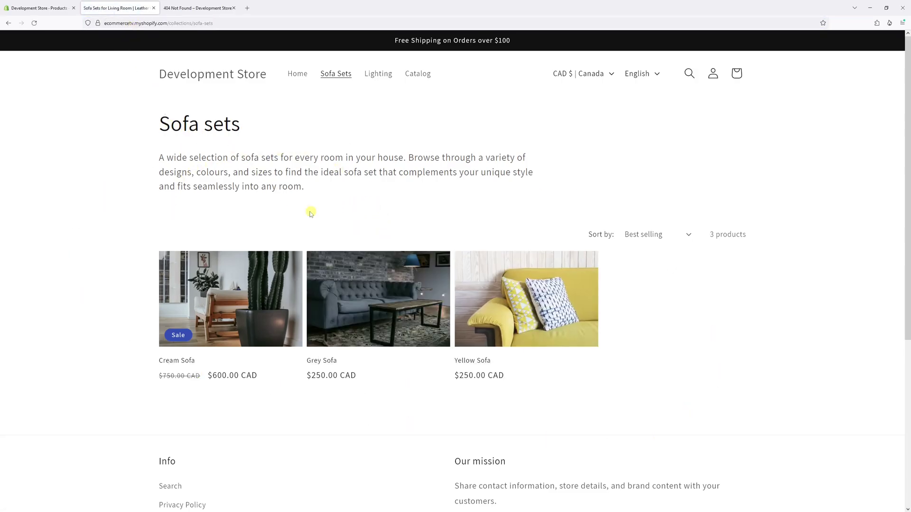
pyautogui.click(42, 7)
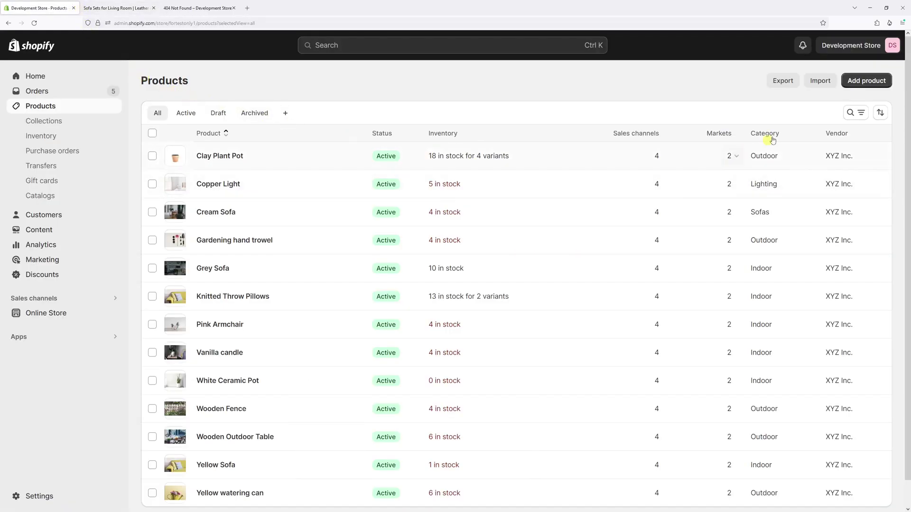
# Search products for 'sofa', select all three results and confirm setting them as draft.
pyautogui.click(850, 113)
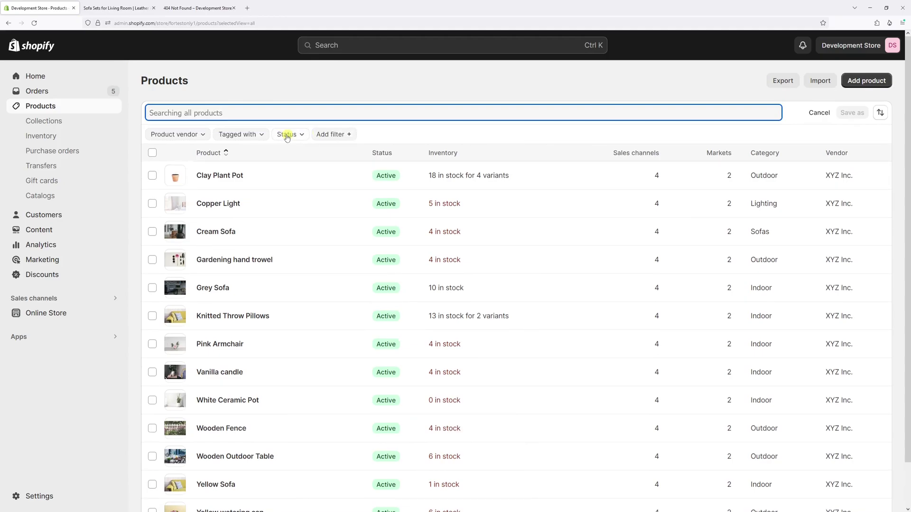
pyautogui.write('sofa')
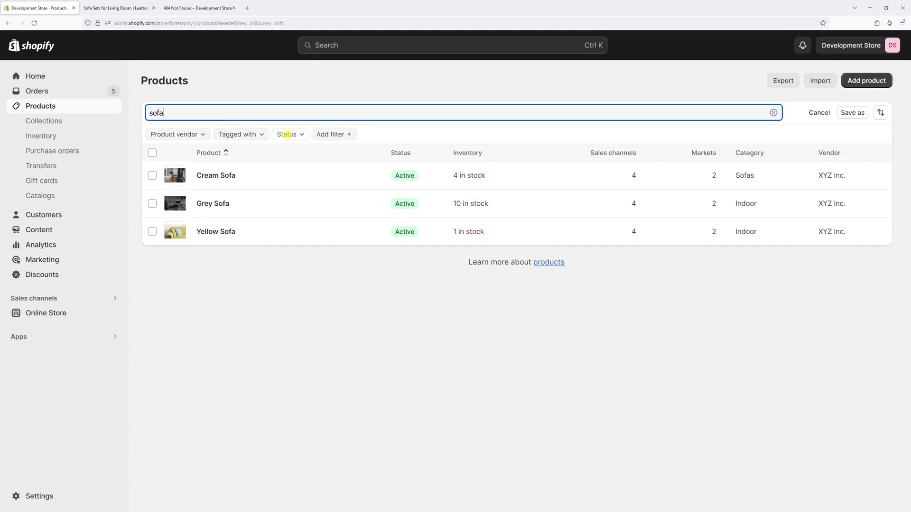
pyautogui.click(152, 154)
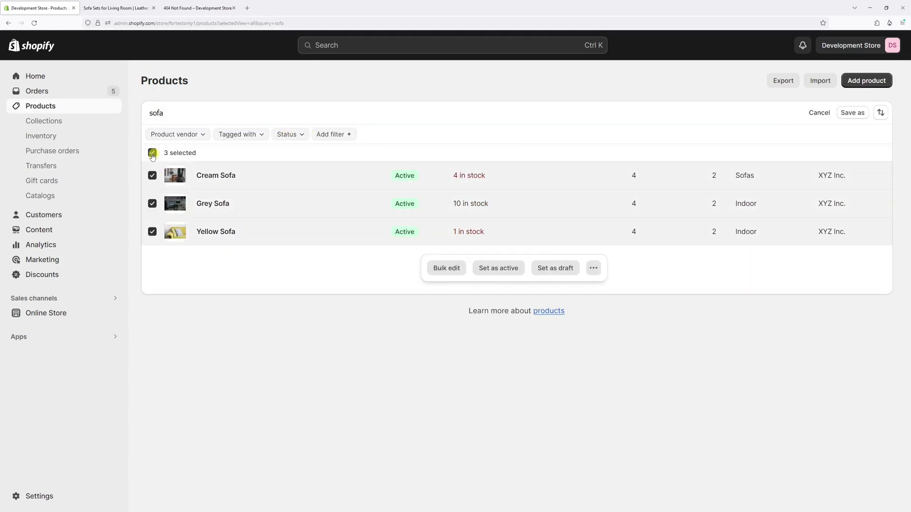
pyautogui.click(552, 269)
pyautogui.click(569, 301)
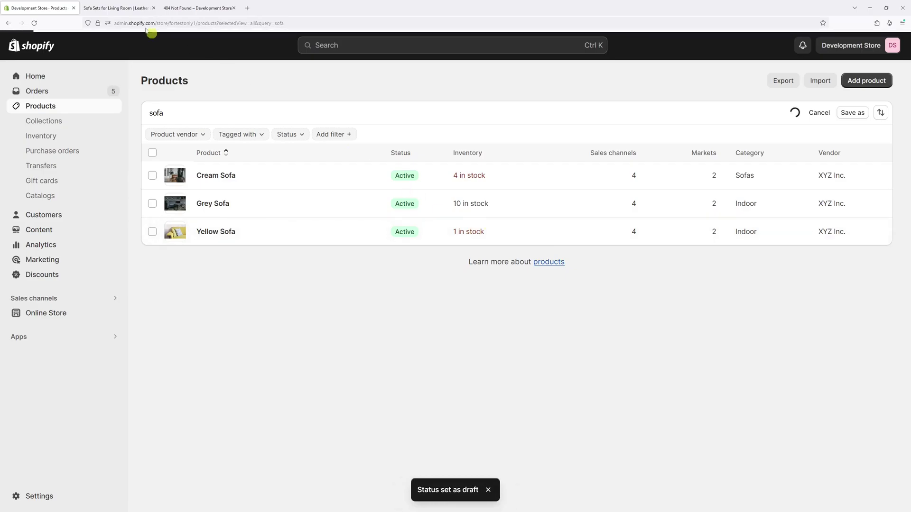
pyautogui.click(113, 7)
# Reload the Sofa sets collection page, which now shows 0 products.
pyautogui.click(143, 23)
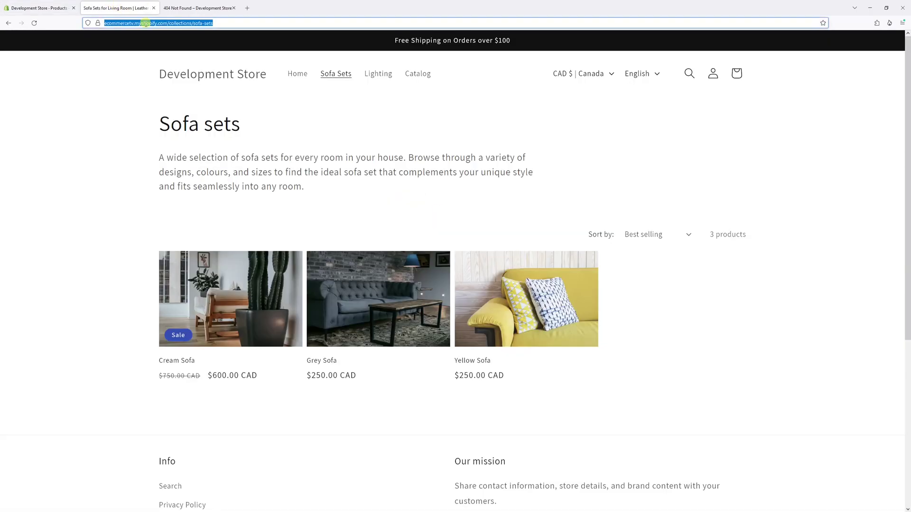
pyautogui.press('Return')
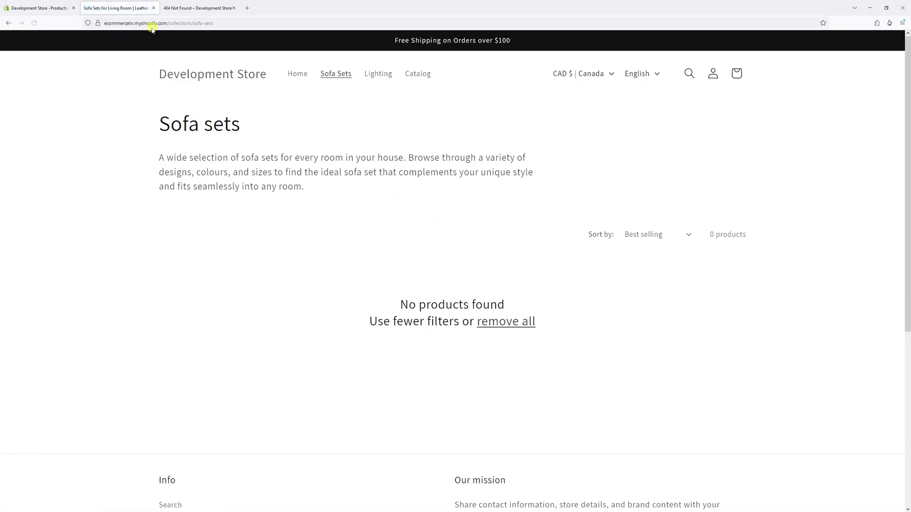